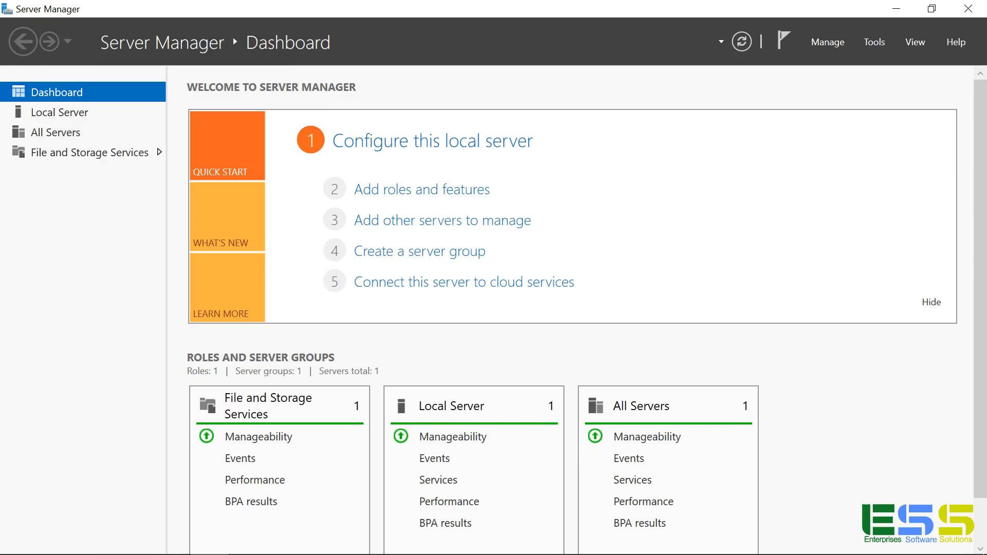
# Step: Launch Exchange Server 2019 Setup from DVD Drive (D:) in File Explorer
pyautogui.press('super+e')
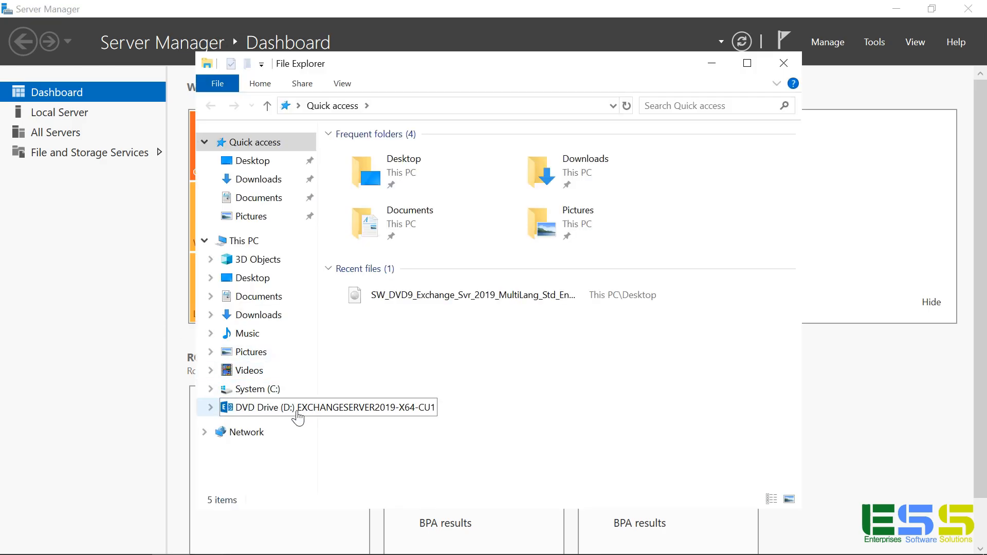
pyautogui.click(297, 412)
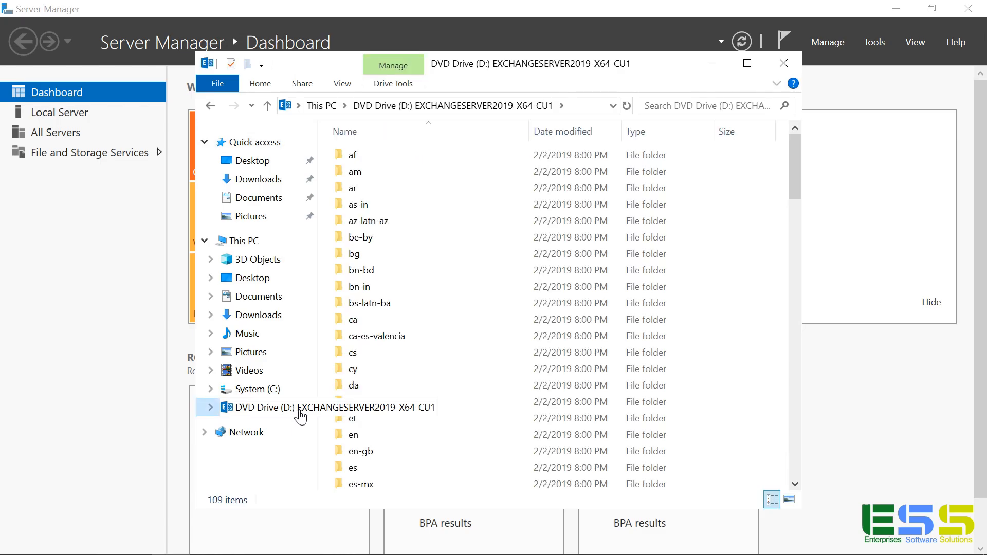
pyautogui.scroll(-20, 531, 333)
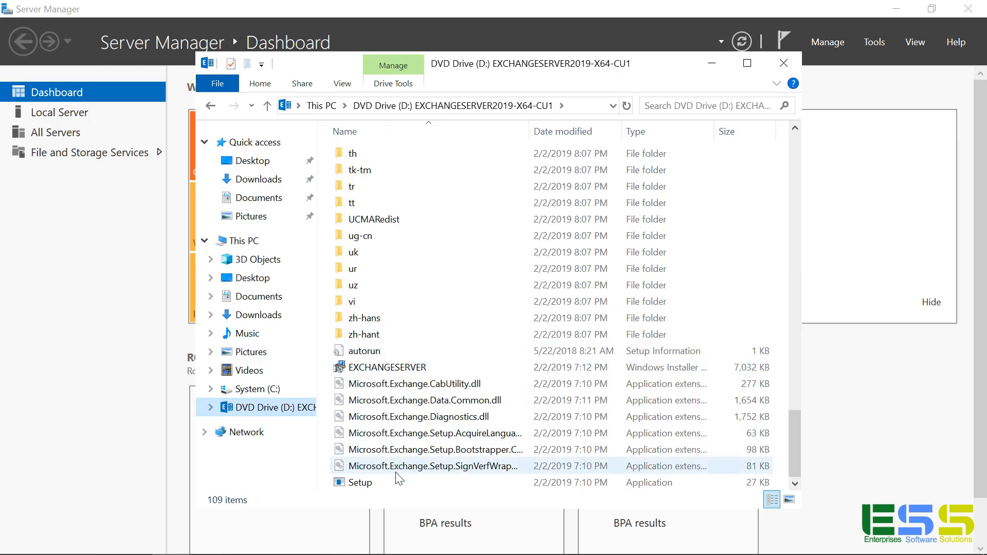
pyautogui.doubleClick(371, 481)
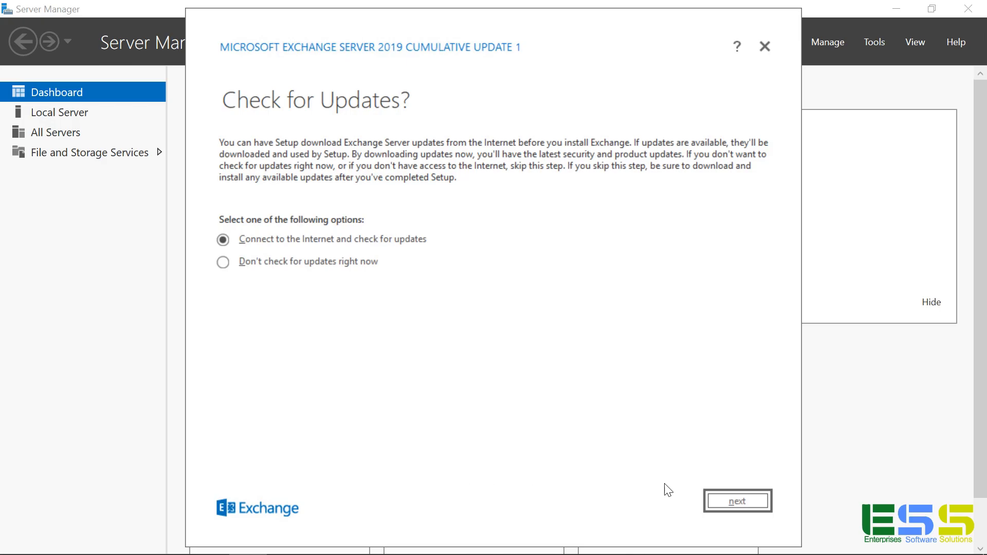
# Step: Choose not to check for updates right now and let setup copy its files
pyautogui.click(248, 264)
pyautogui.click(715, 508)
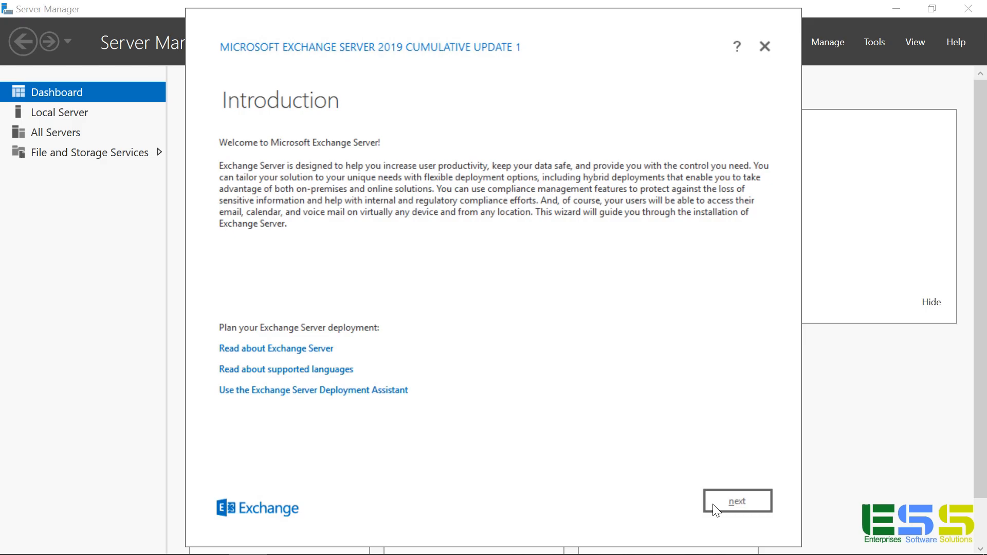
# Step: Accept the Exchange license terms and keep Use recommended settings
pyautogui.click(721, 507)
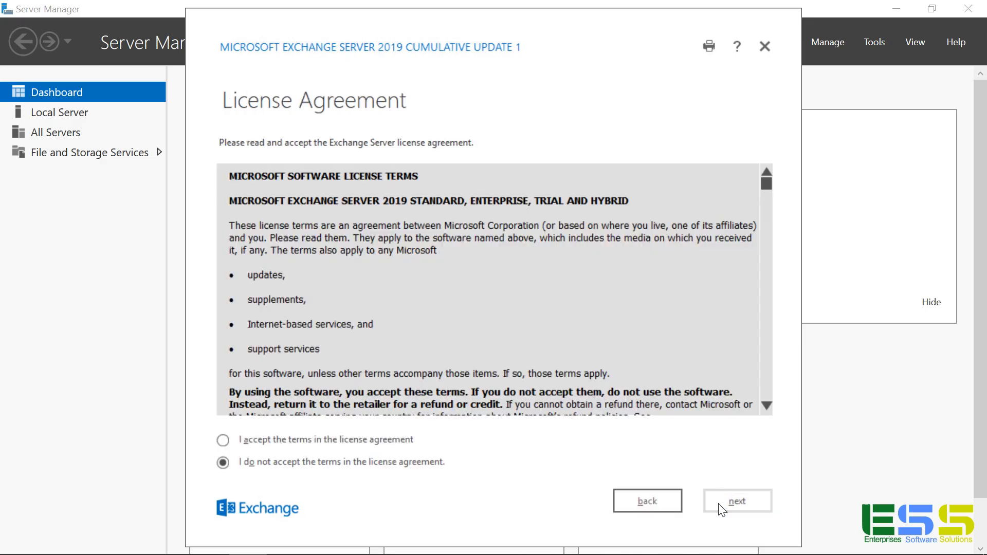
pyautogui.click(392, 443)
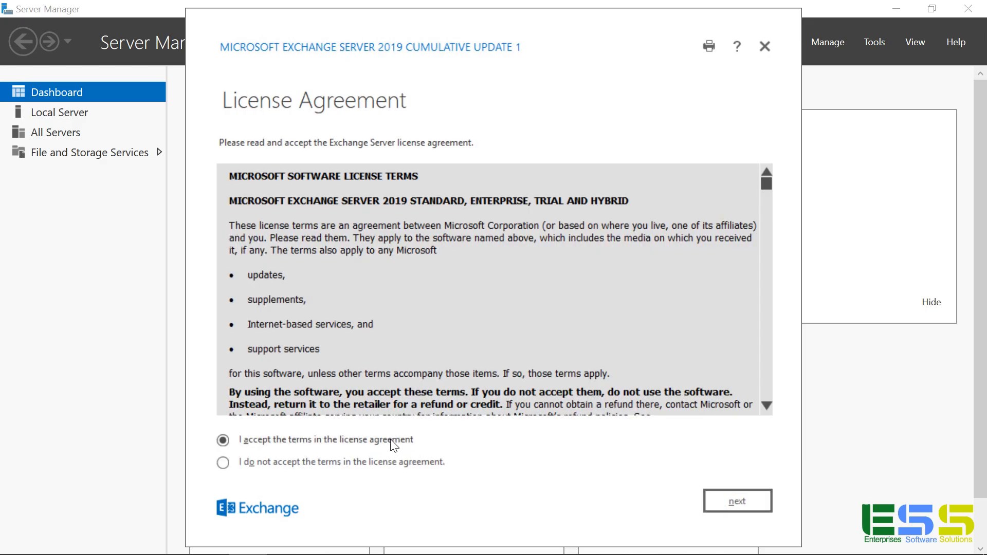
pyautogui.click(748, 507)
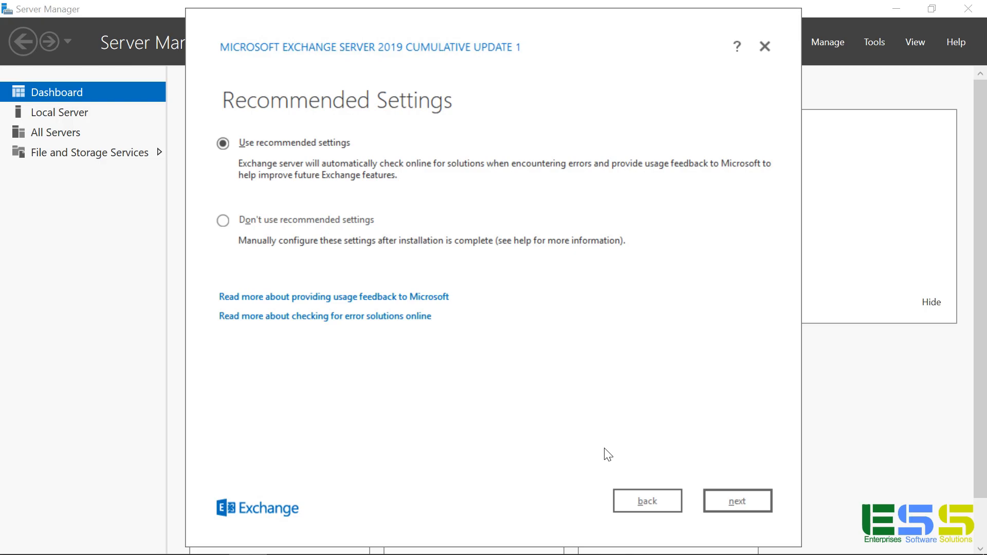
pyautogui.click(717, 503)
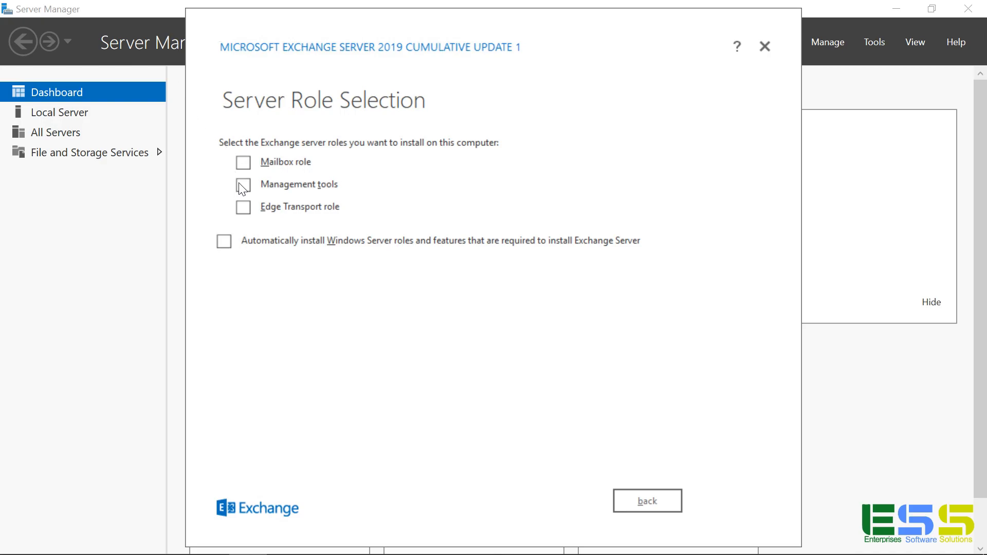
# Step: Select the Mailbox role and keep the default installation path
pyautogui.click(245, 164)
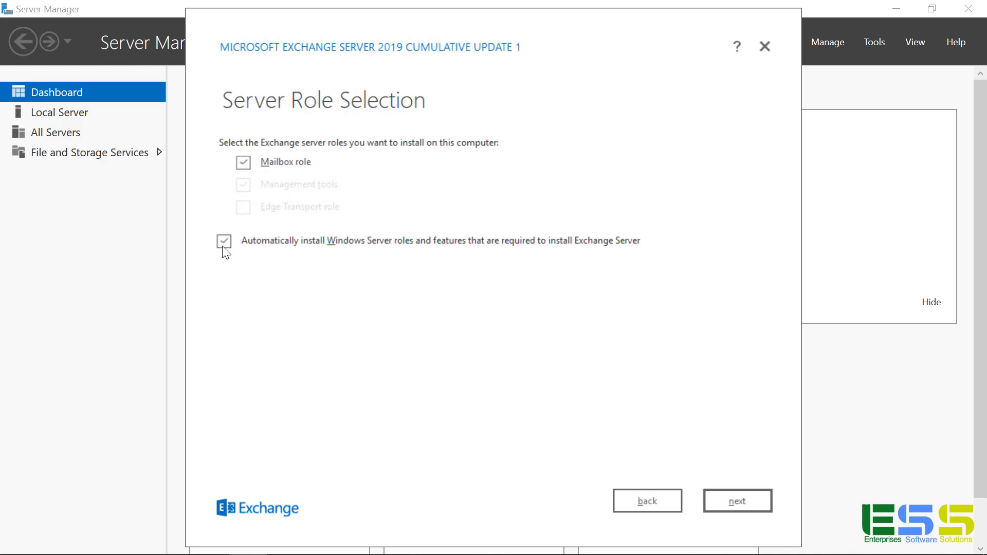
pyautogui.click(741, 503)
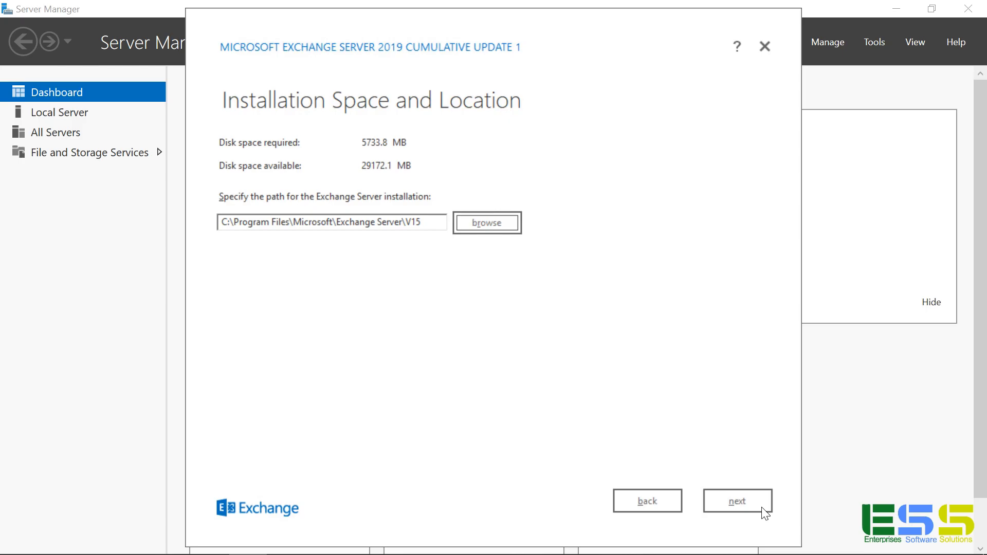
pyautogui.click(763, 509)
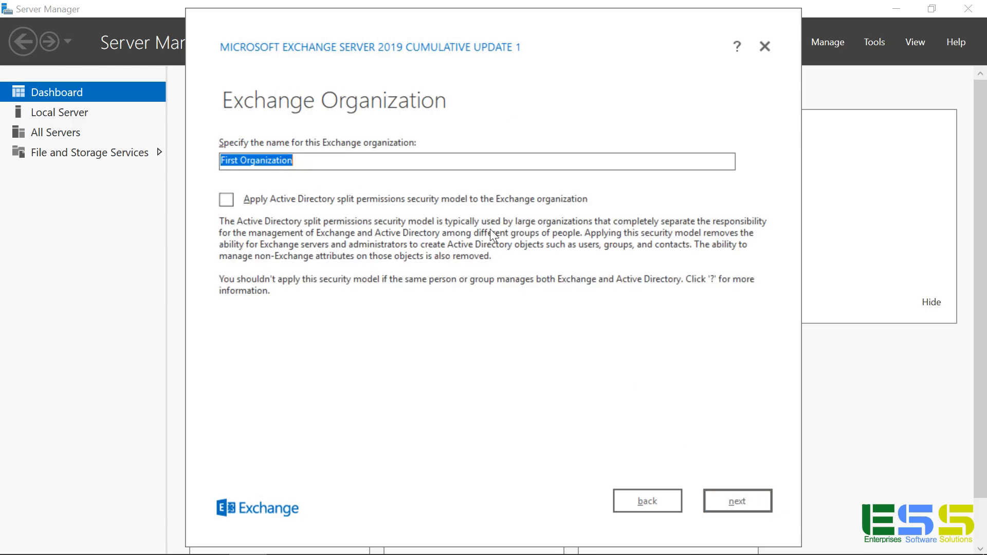
# Step: Name the organization 'ESS Demo Exchange Organization'
pyautogui.press('End')
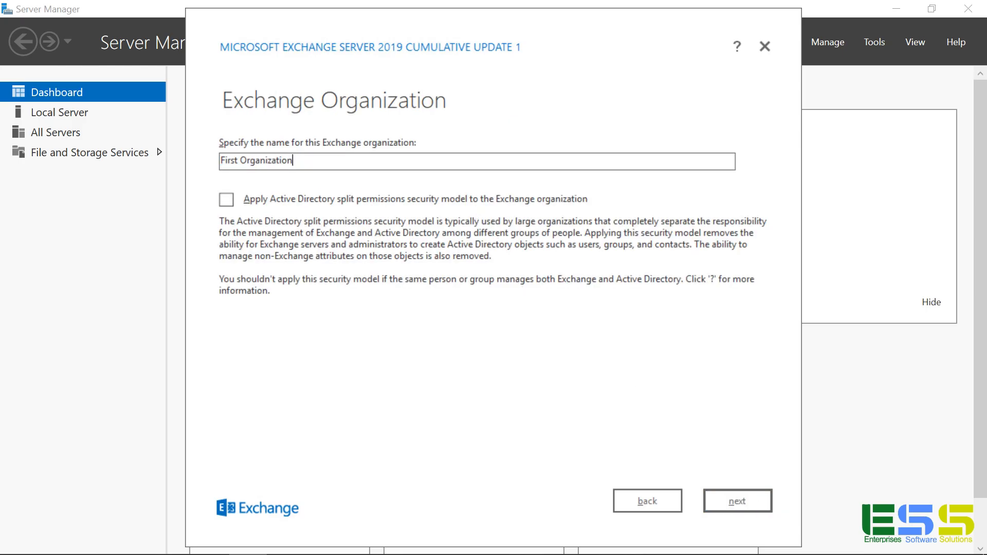
pyautogui.hotkey('ctrl', 'a')
pyautogui.write('ESS Demo Exchange Organization')
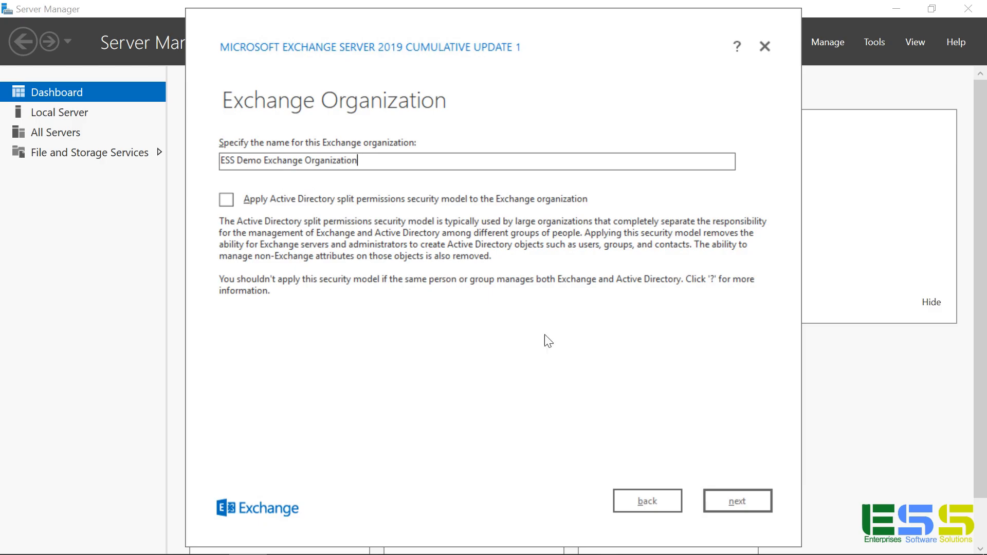
pyautogui.click(750, 508)
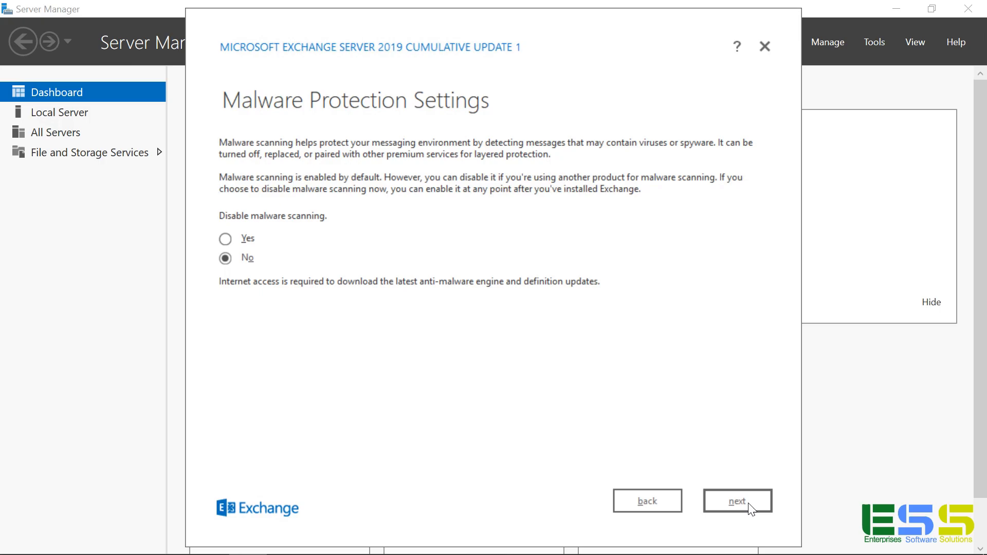
# Step: Keep malware scanning enabled and run the readiness checks
pyautogui.click(750, 506)
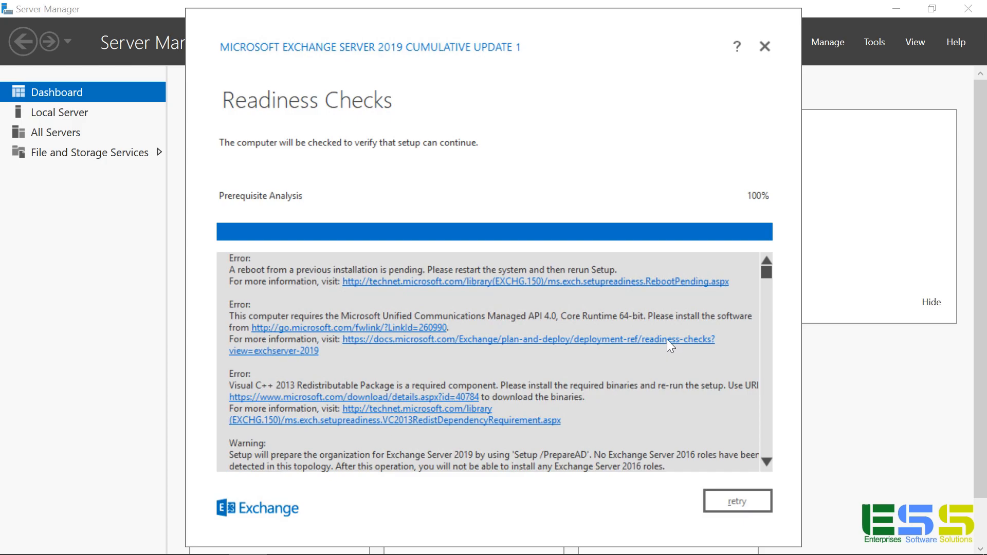
# Step: Turn IE Enhanced Security Configuration off for administrators and users, then follow the UCMA 4.0 link
pyautogui.click(914, 356)
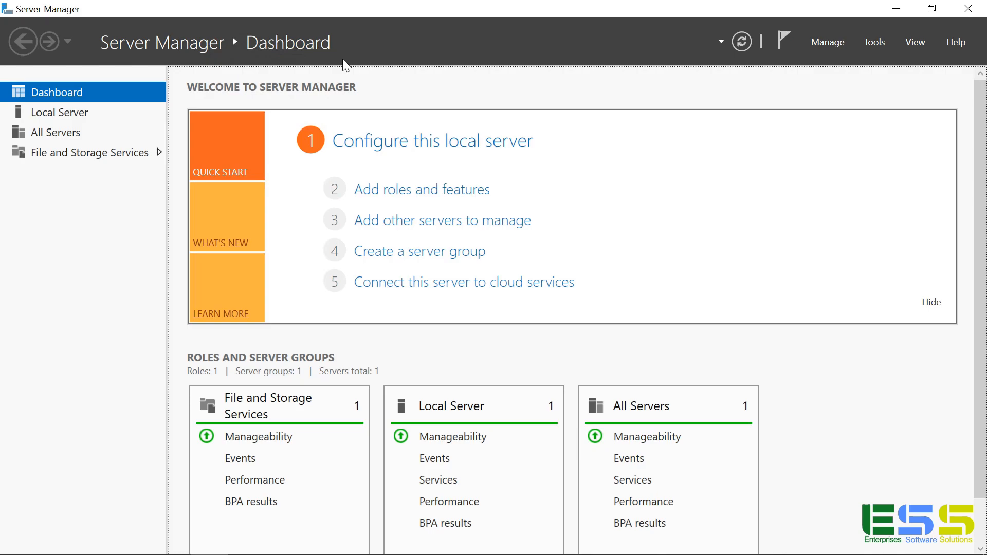
pyautogui.click(60, 114)
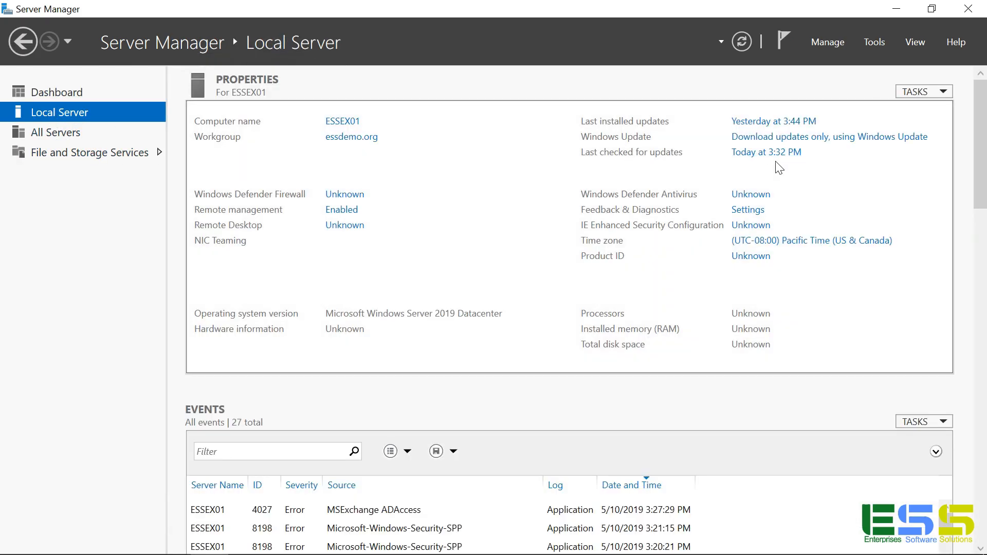
pyautogui.click(738, 226)
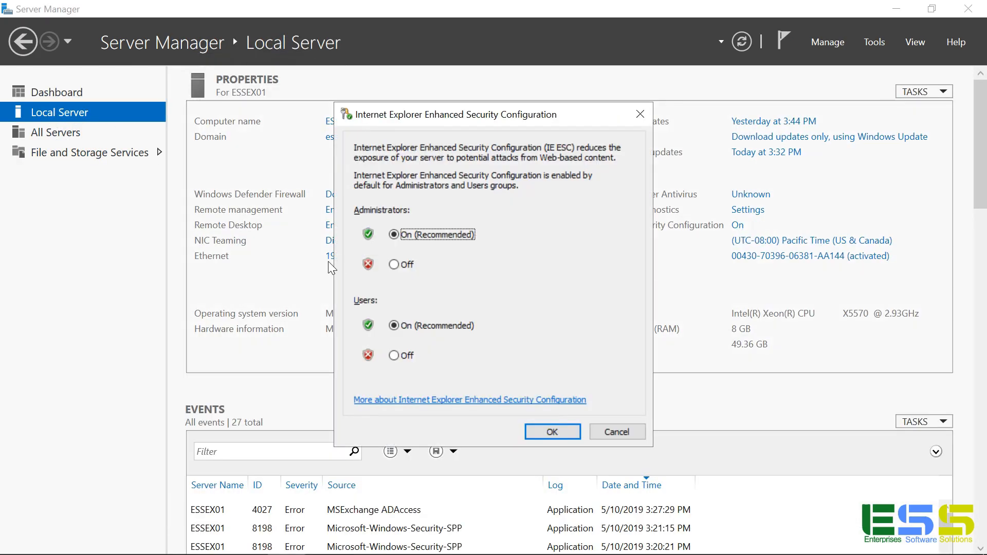
pyautogui.click(394, 264)
pyautogui.click(394, 355)
pyautogui.click(552, 431)
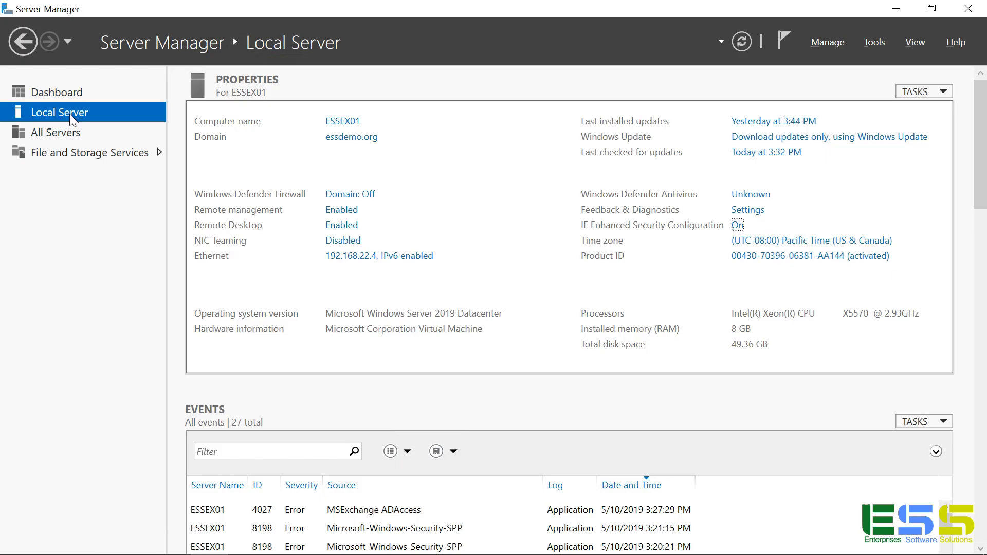
pyautogui.hotkey('alt', 'Tab')
pyautogui.click(443, 341)
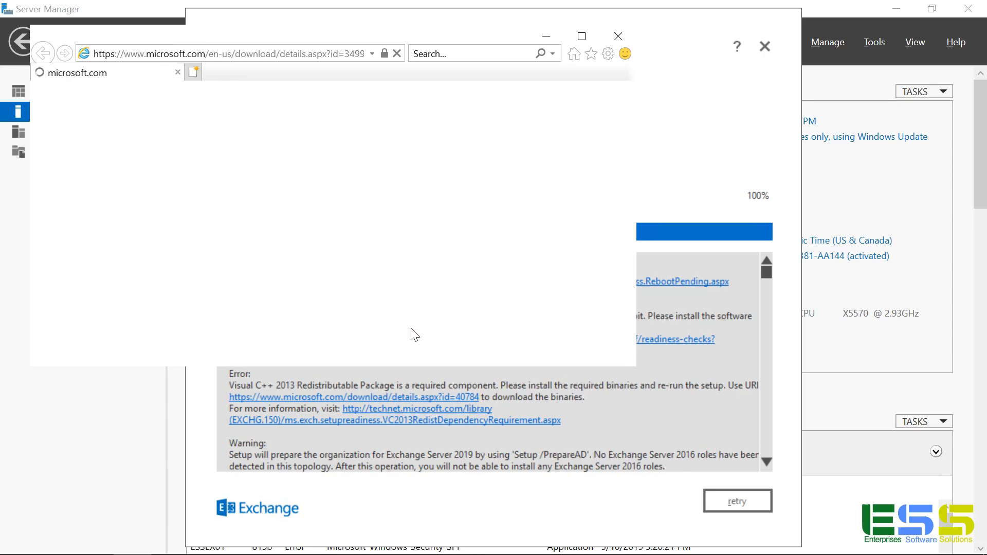
# Step: Download the UCMA 4.0 Runtime from its Download Center page
pyautogui.scroll(-6, 384, 327)
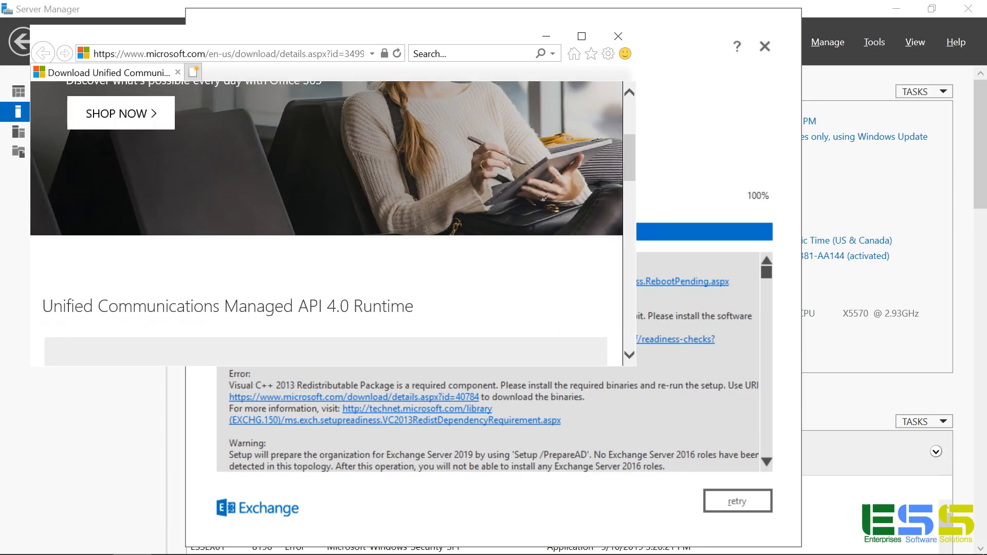
pyautogui.click(507, 240)
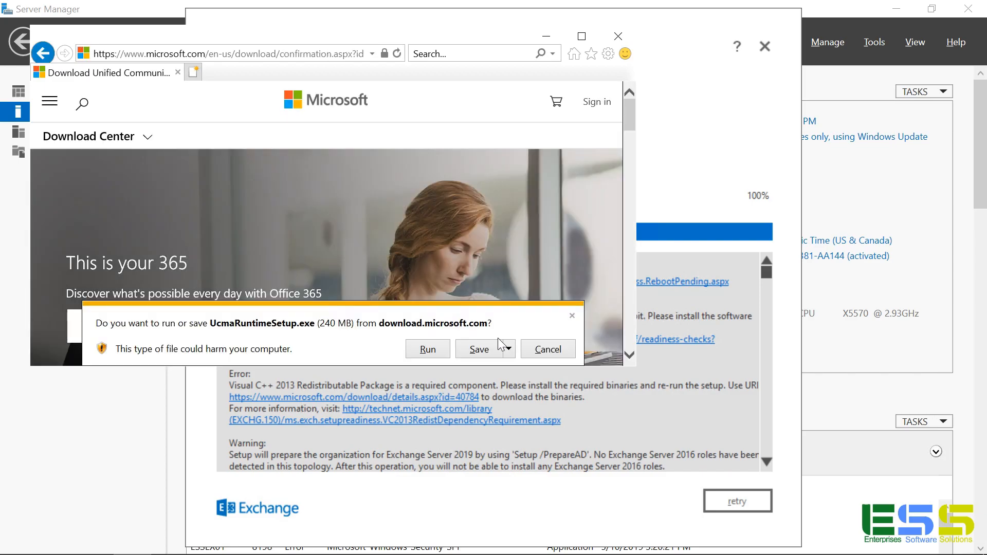
# Step: Run UcmaRuntimeSetup.exe, accept its license terms and install the UCMA 4.0 Runtime
pyautogui.click(427, 351)
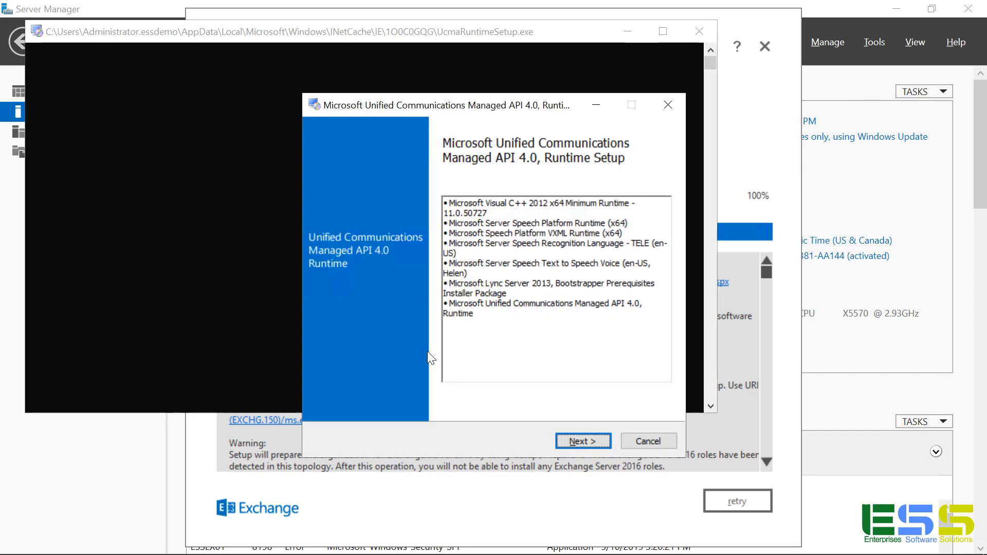
pyautogui.click(587, 442)
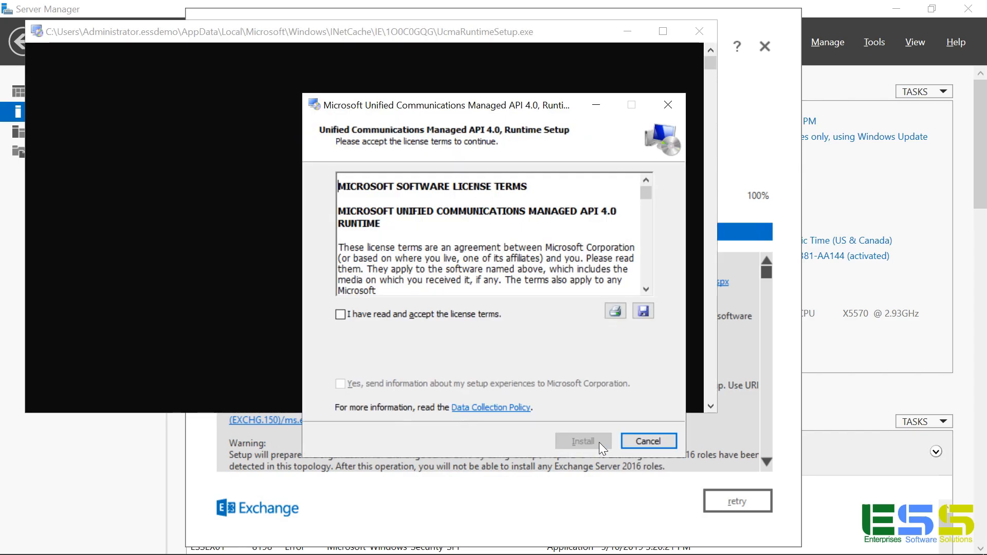
pyautogui.click(452, 313)
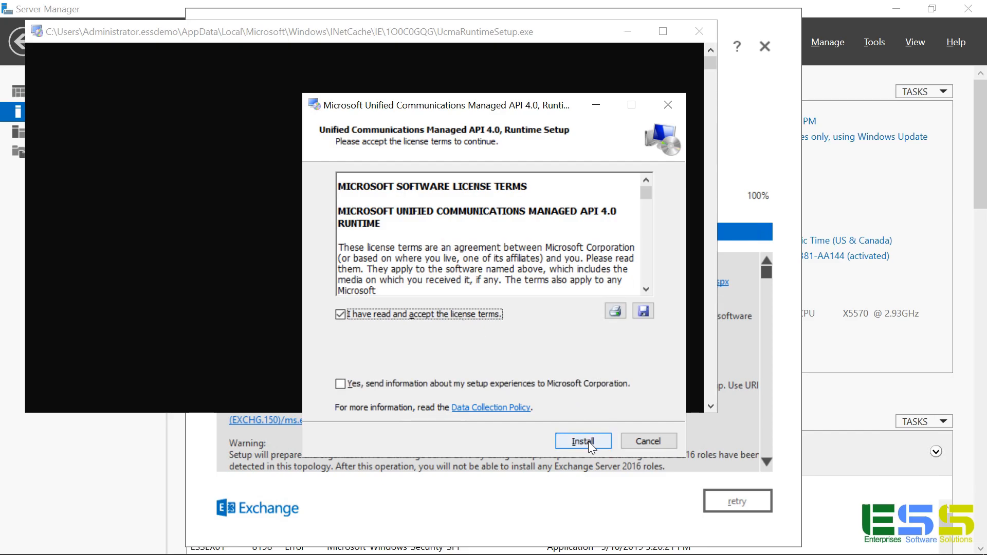
pyautogui.click(588, 441)
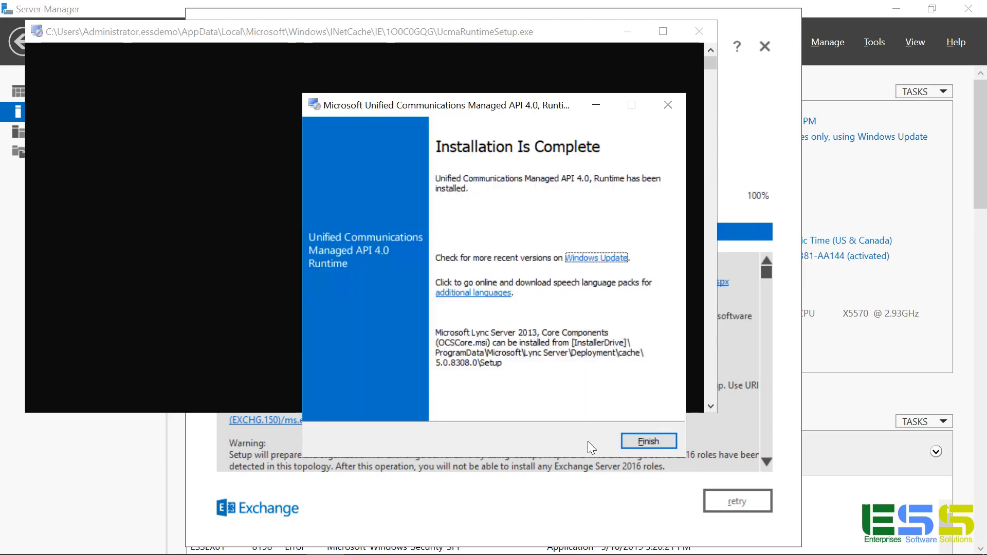
pyautogui.click(632, 442)
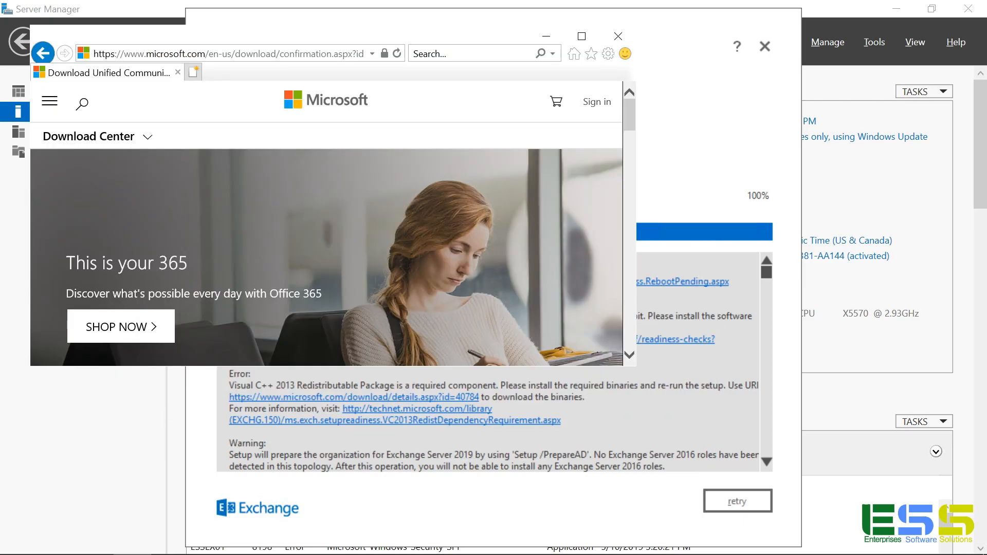
# Step: Download vcredist_x64.exe from the Visual C++ 2013 Download Center page
pyautogui.click(619, 36)
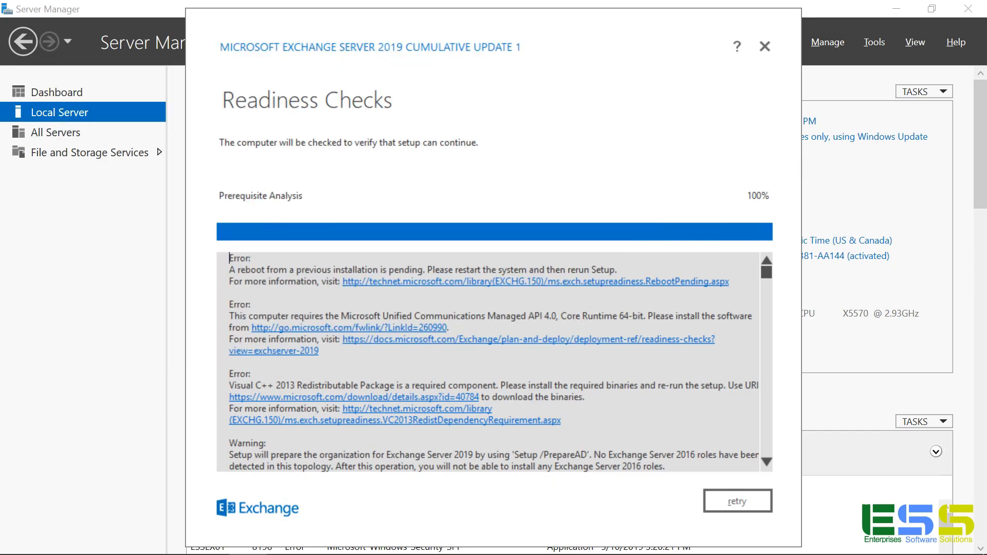
pyautogui.click(464, 398)
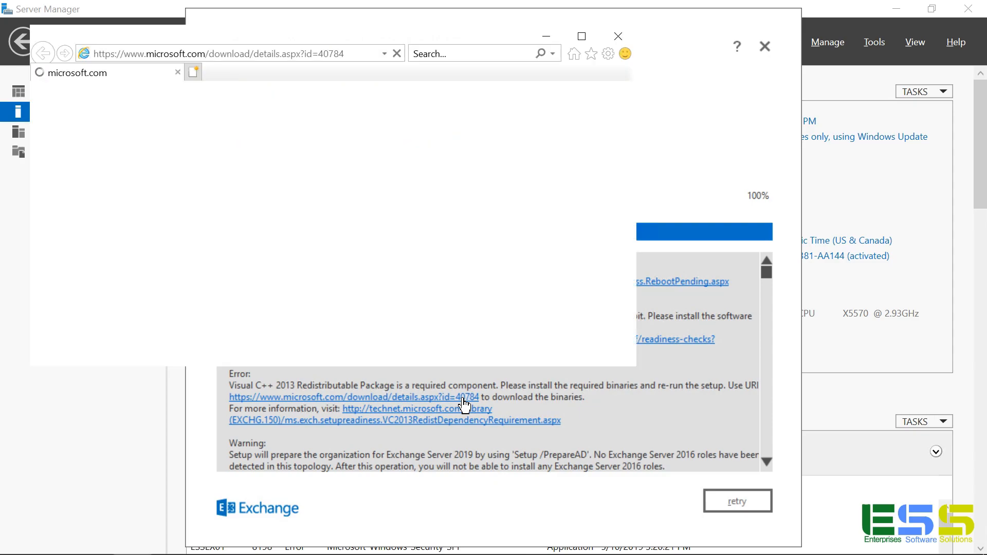
pyautogui.scroll(-5, 442, 332)
pyautogui.scroll(-2, 447, 333)
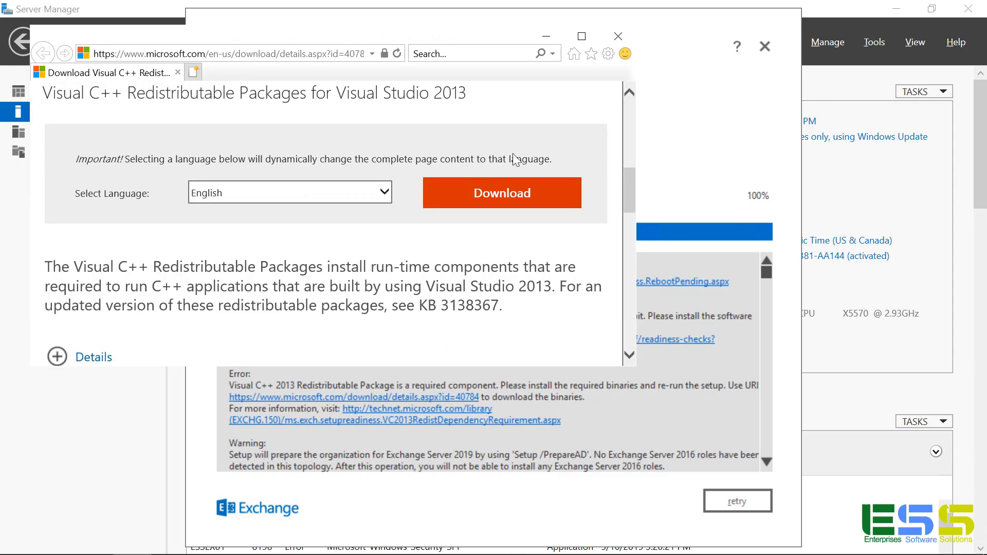
pyautogui.click(504, 195)
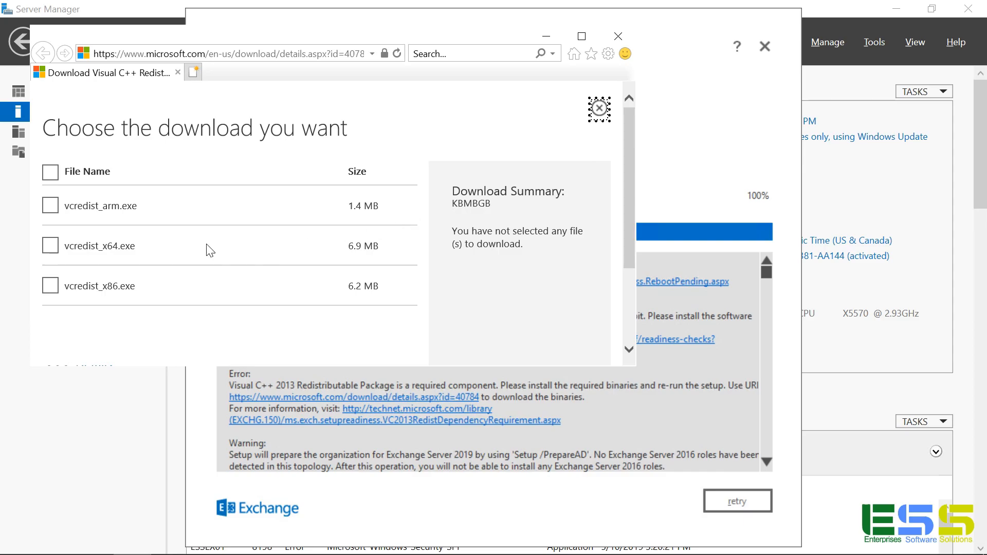
pyautogui.click(55, 249)
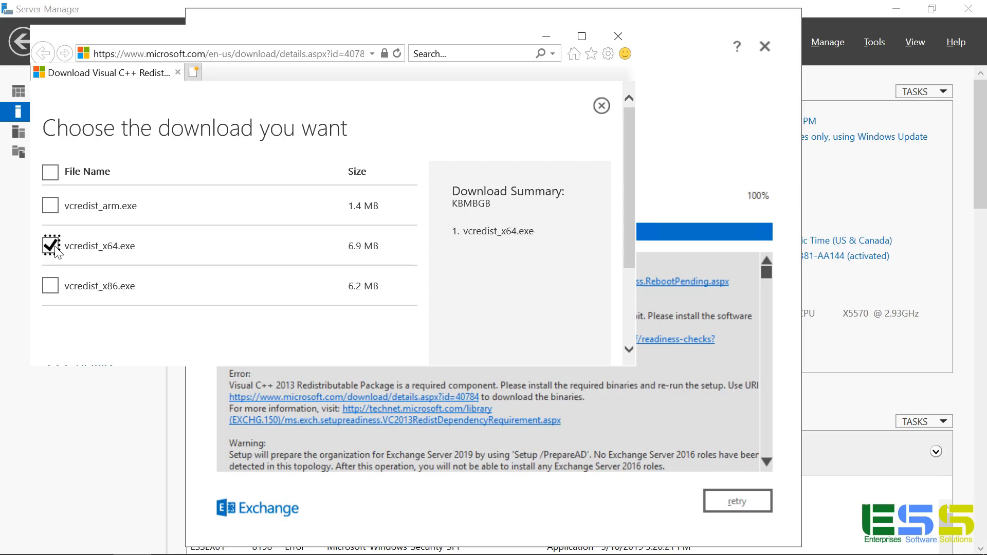
pyautogui.scroll(-3, 571, 284)
pyautogui.click(577, 340)
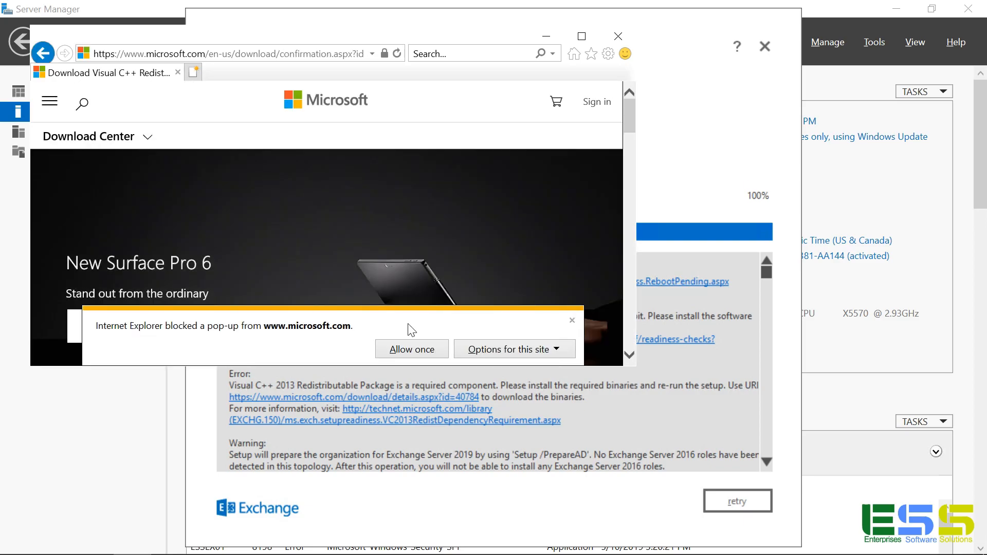
pyautogui.click(409, 349)
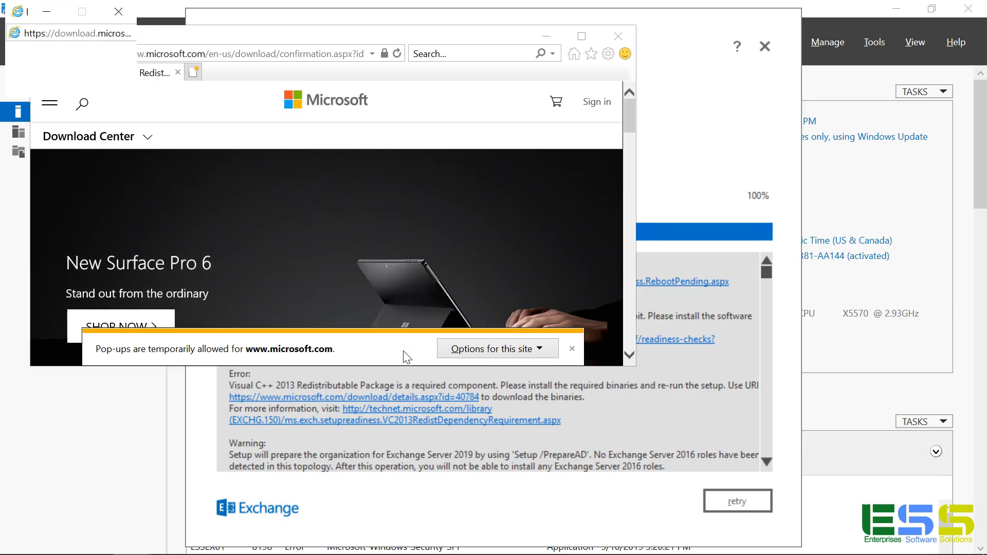
# Step: Run the installer, accept the license and install Visual C++ 2013 Redistributable (x64) 12.0.30501
pyautogui.click(427, 349)
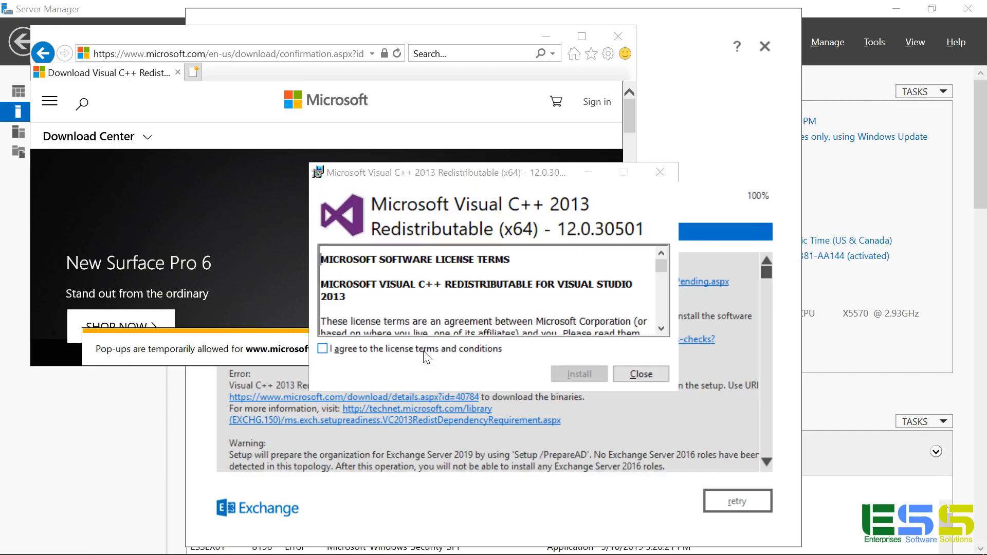
pyautogui.click(425, 351)
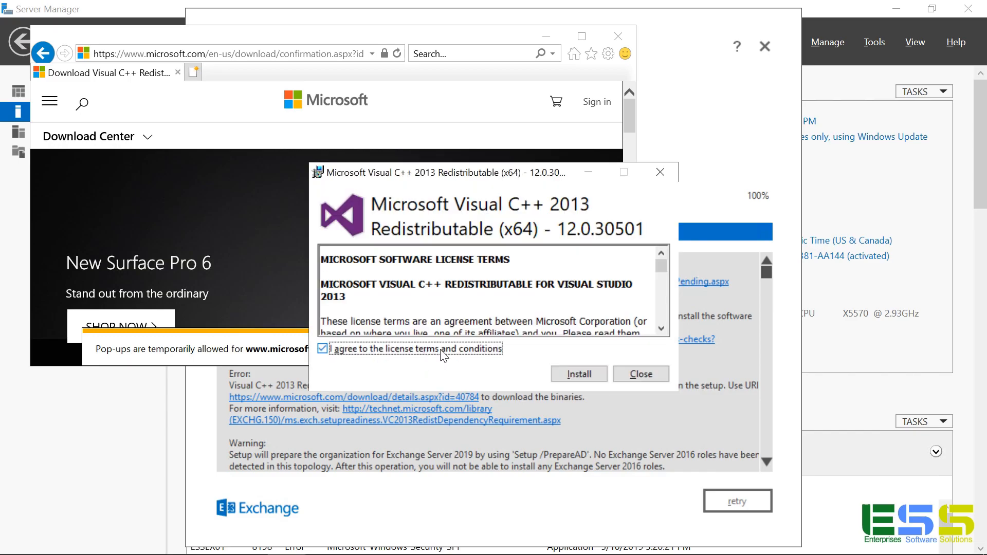
pyautogui.click(587, 374)
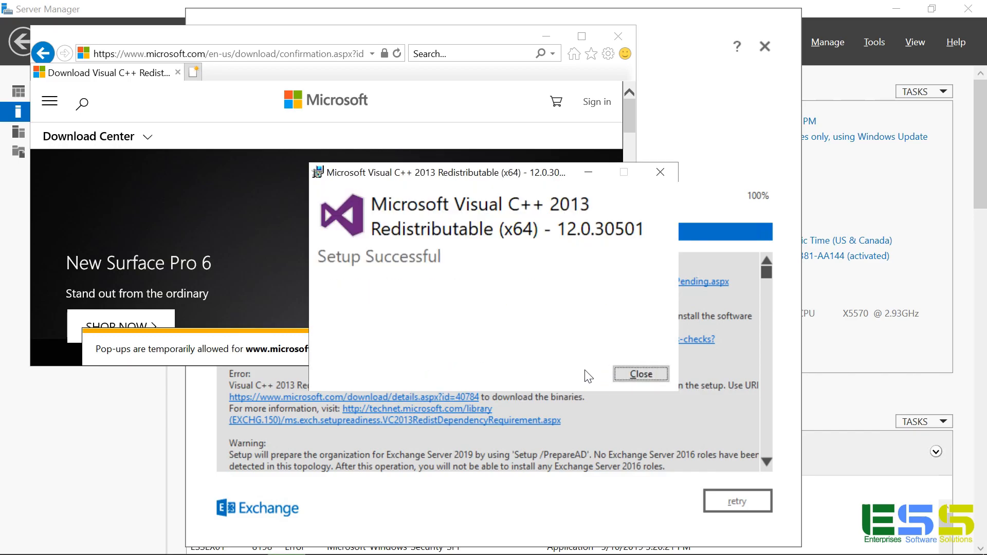
pyautogui.click(638, 374)
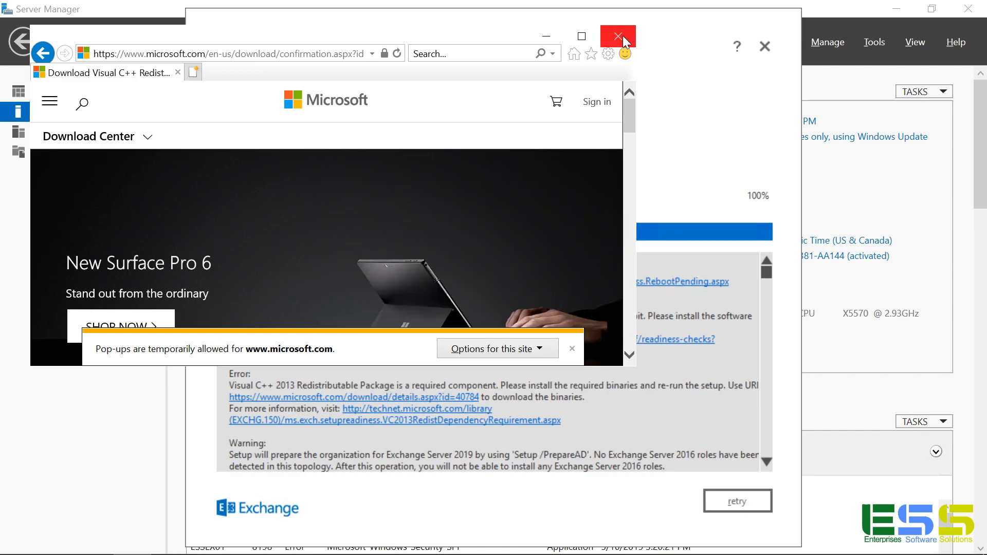
# Step: Close the browser and install Exchange Server 2019 CU1 now that only warnings remain
pyautogui.click(620, 36)
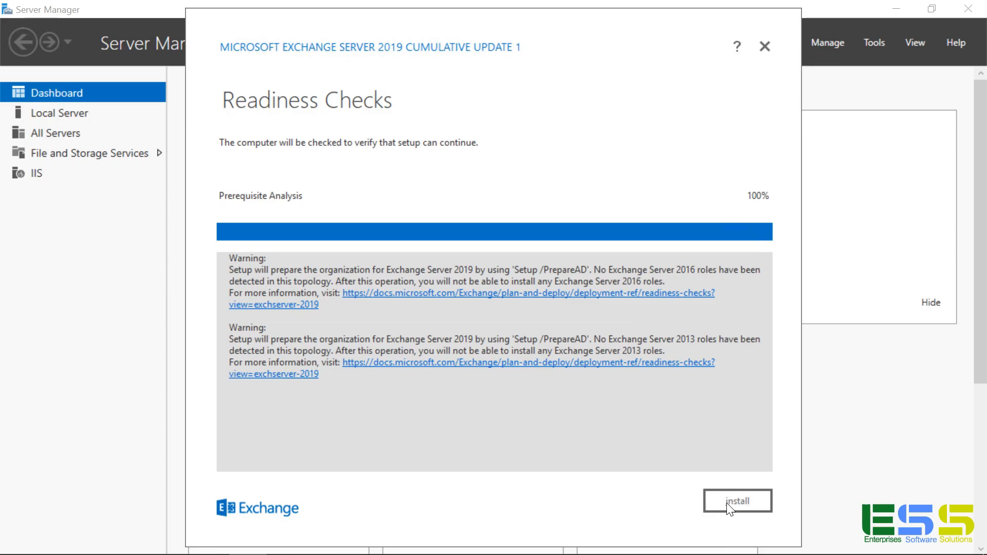
pyautogui.click(728, 506)
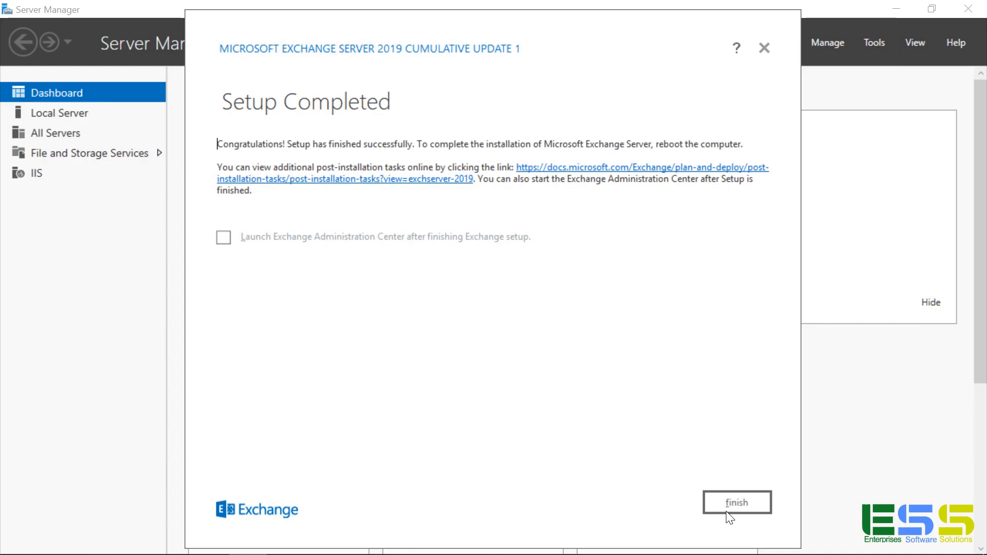
# Step: Close the finished setup wizard and launch Exchange Administrative Center from the Microsoft Exchange Server 2019 Start group
pyautogui.click(726, 512)
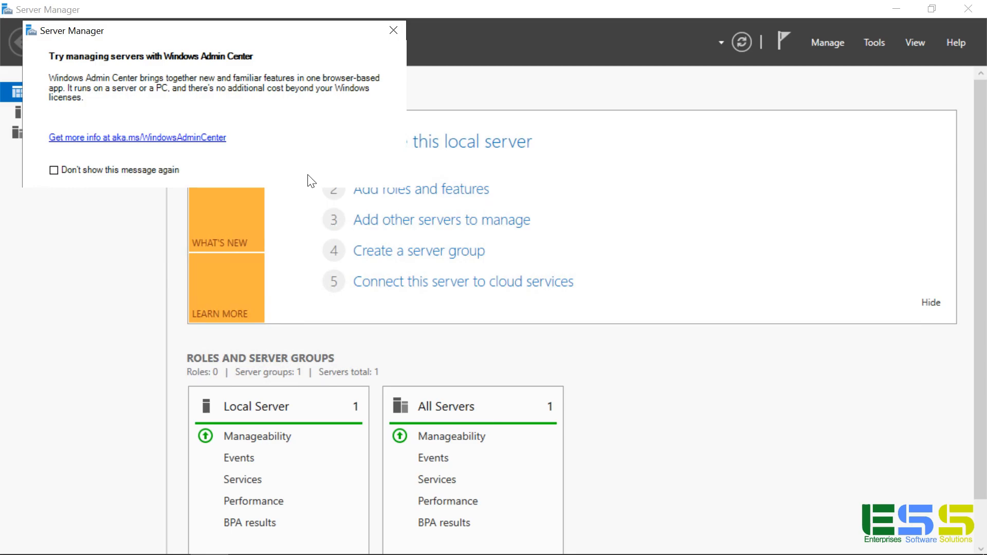
pyautogui.press('super')
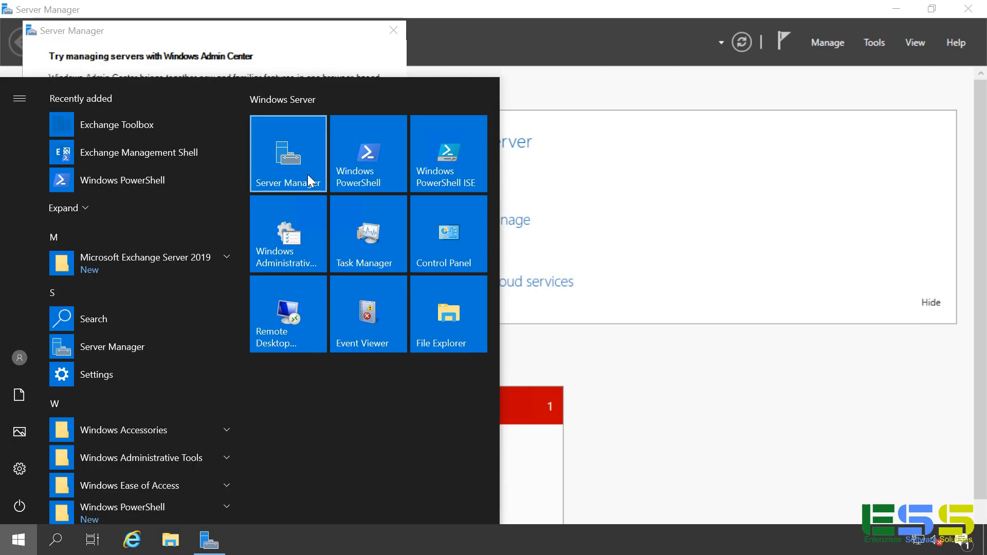
pyautogui.click(169, 267)
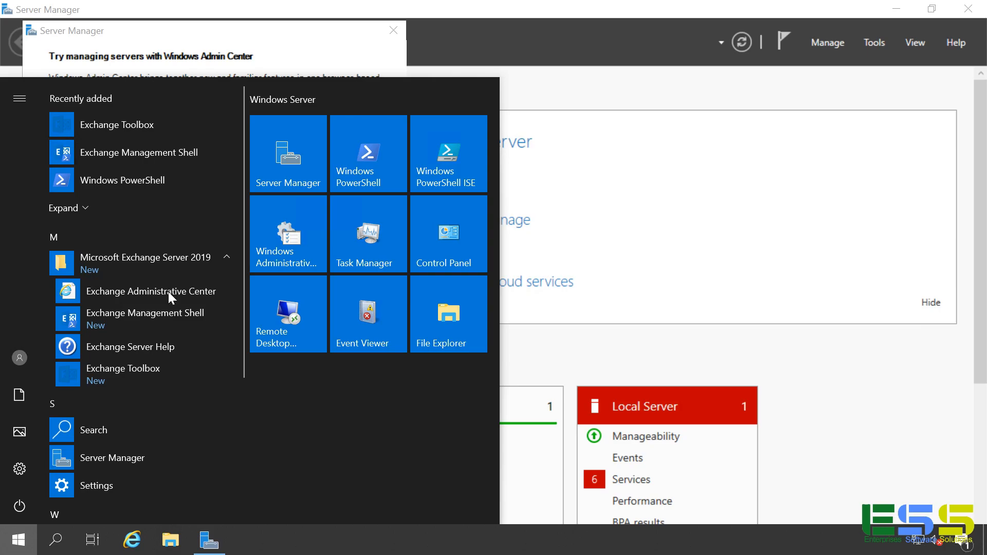
pyautogui.click(177, 292)
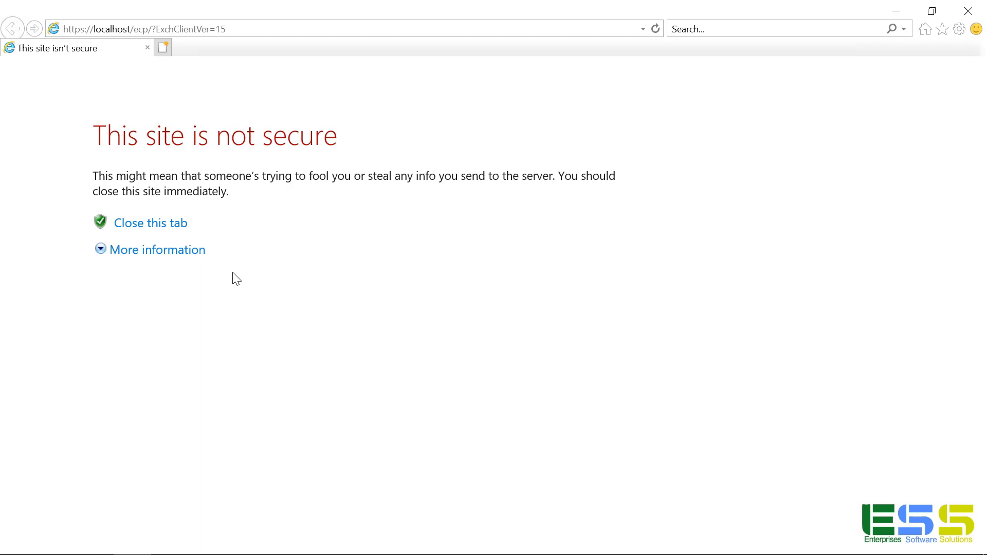
# Step: Bypass the certificate warning, sign in as the domain administrator without saving the password, and open public folders
pyautogui.click(177, 251)
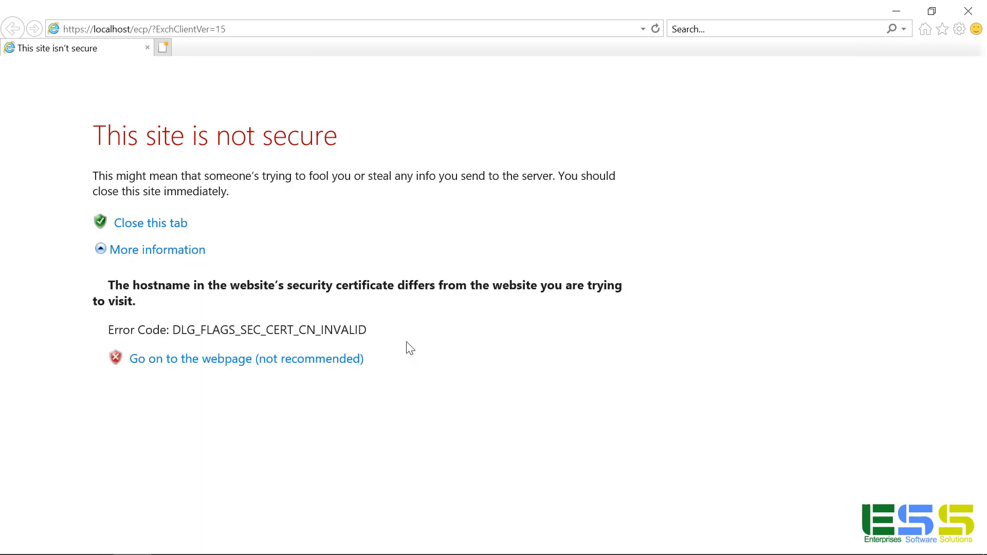
pyautogui.click(244, 366)
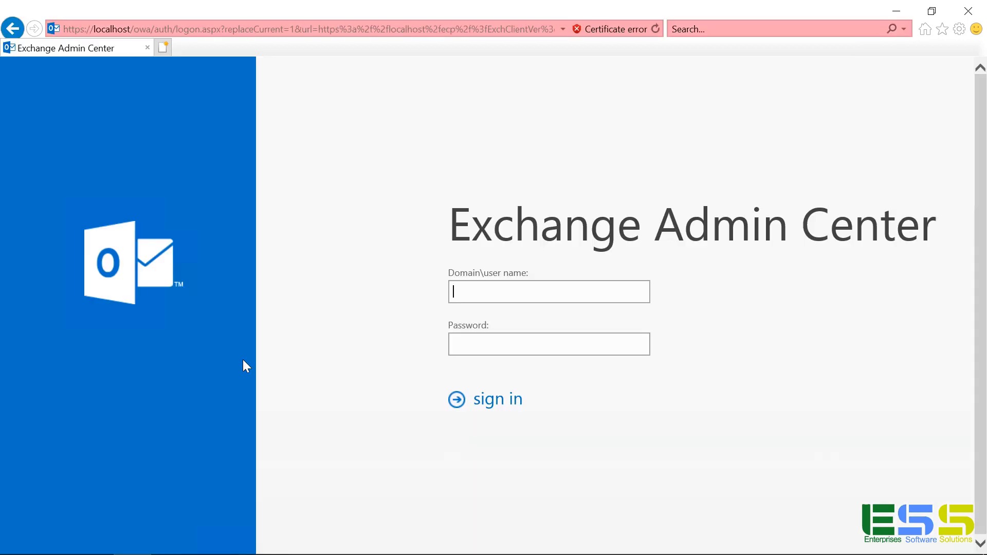
pyautogui.write('essdemo\\administrator')
pyautogui.press('Tab')
pyautogui.write('Password1')
pyautogui.press('Return')
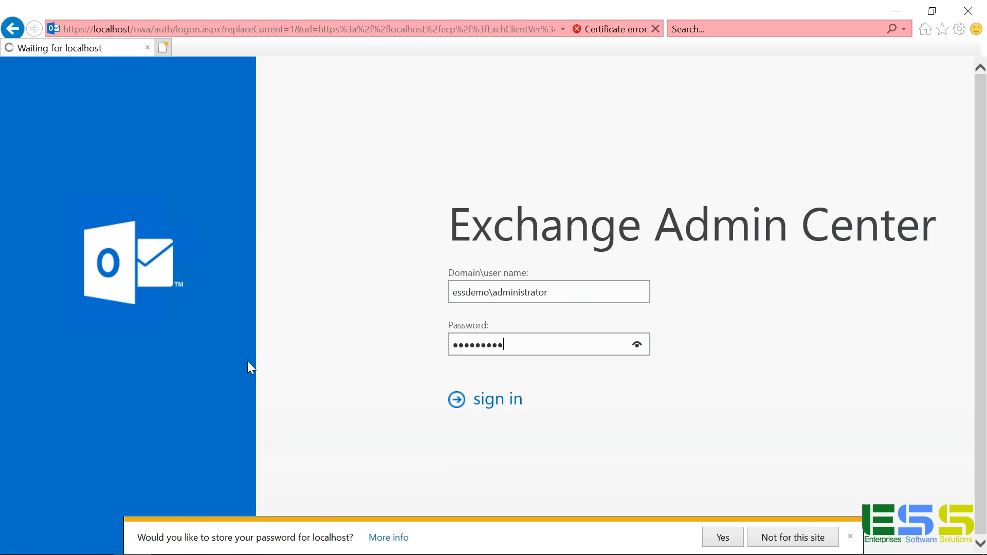
pyautogui.click(794, 537)
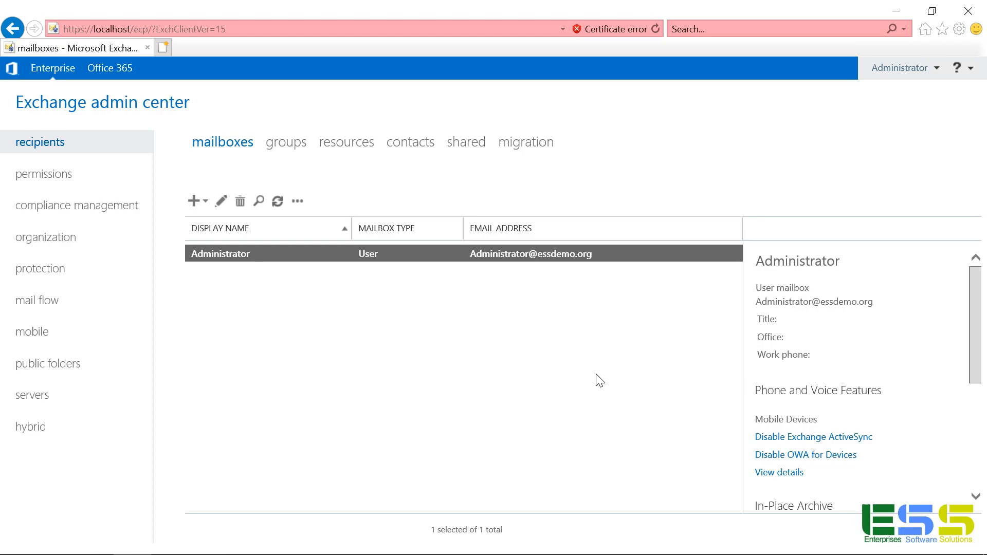
pyautogui.click(47, 363)
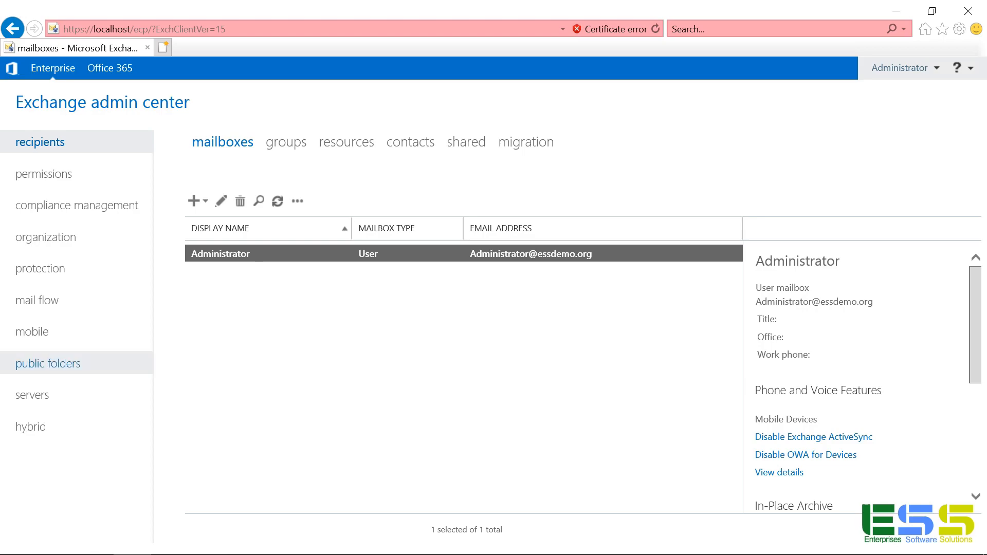